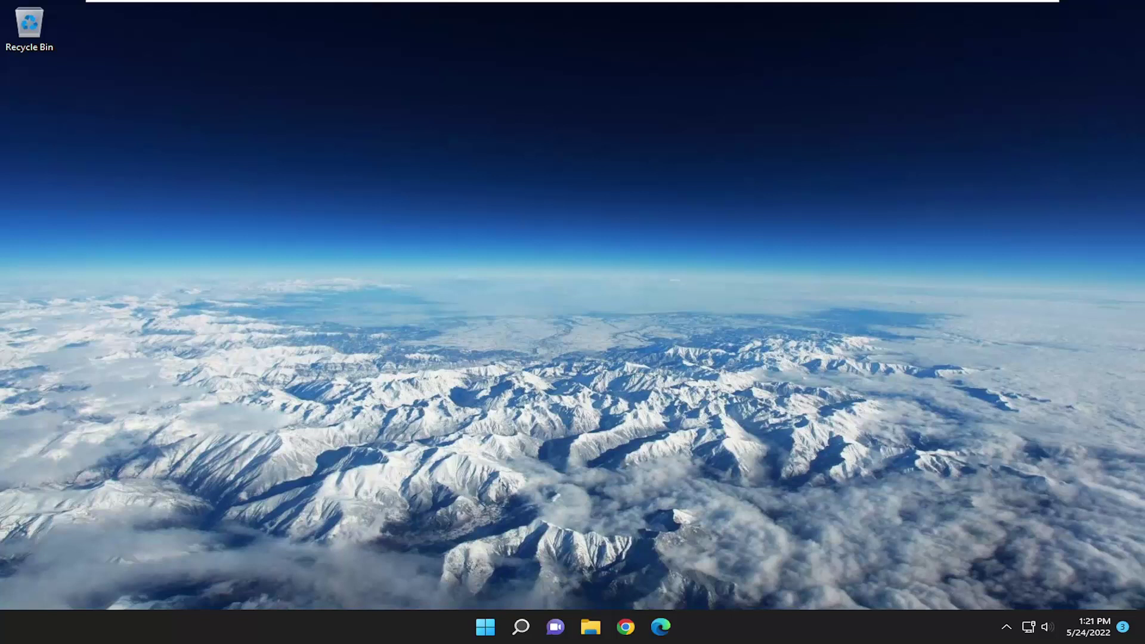
# Search for 'control panel', open it, and keep the large icons view
pyautogui.click(521, 625)
pyautogui.write('control panel')
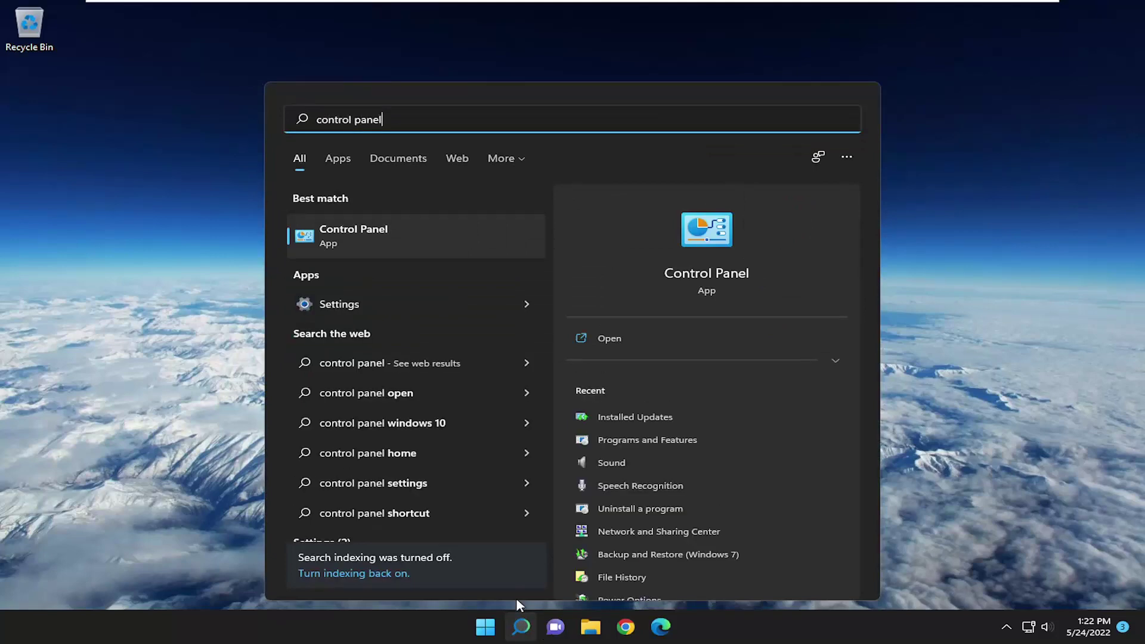
pyautogui.click(352, 248)
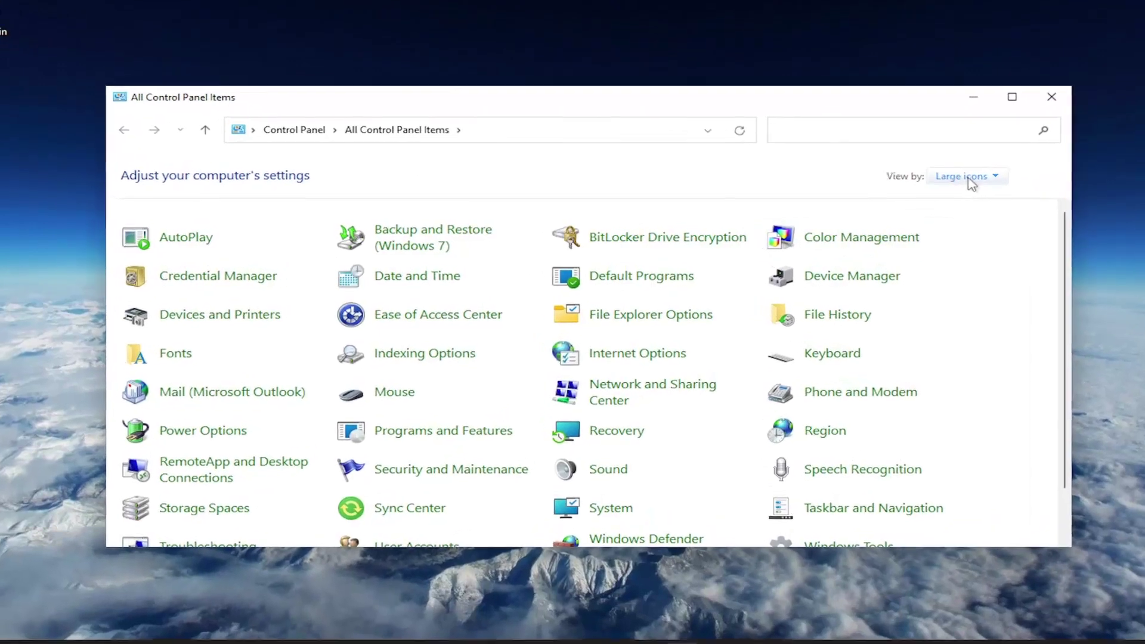
pyautogui.click(951, 184)
pyautogui.click(982, 218)
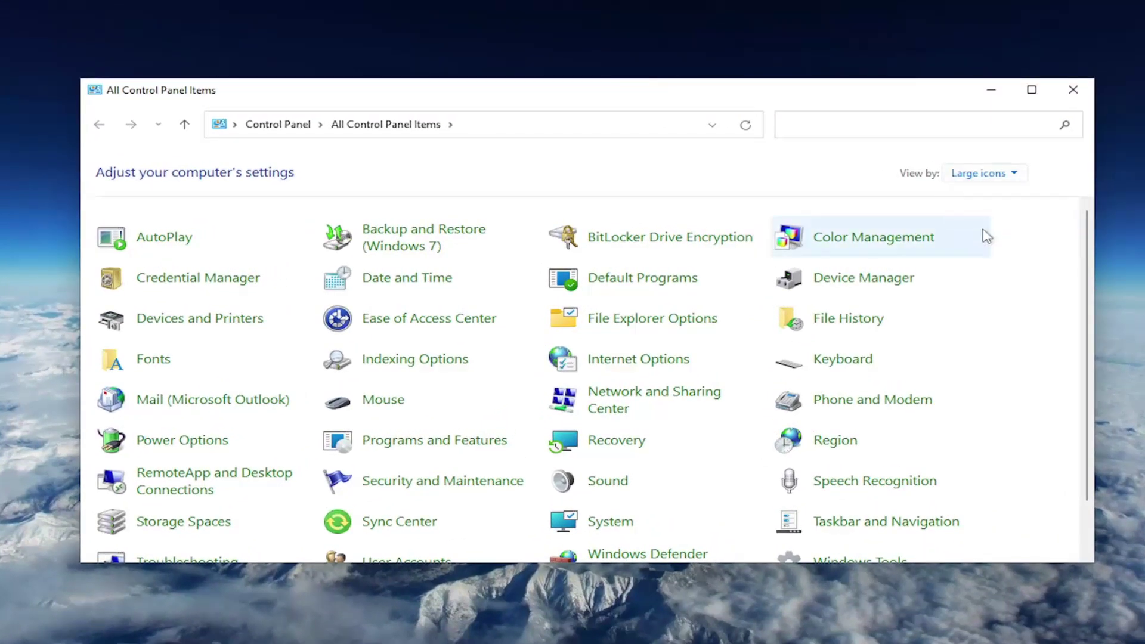
# In Mouse settings' Pointers tab, reset the Normal Select pointer with Use Default
pyautogui.click(383, 399)
pyautogui.moveTo(250, 94); pyautogui.dragTo(544, 149)
pyautogui.click(406, 176)
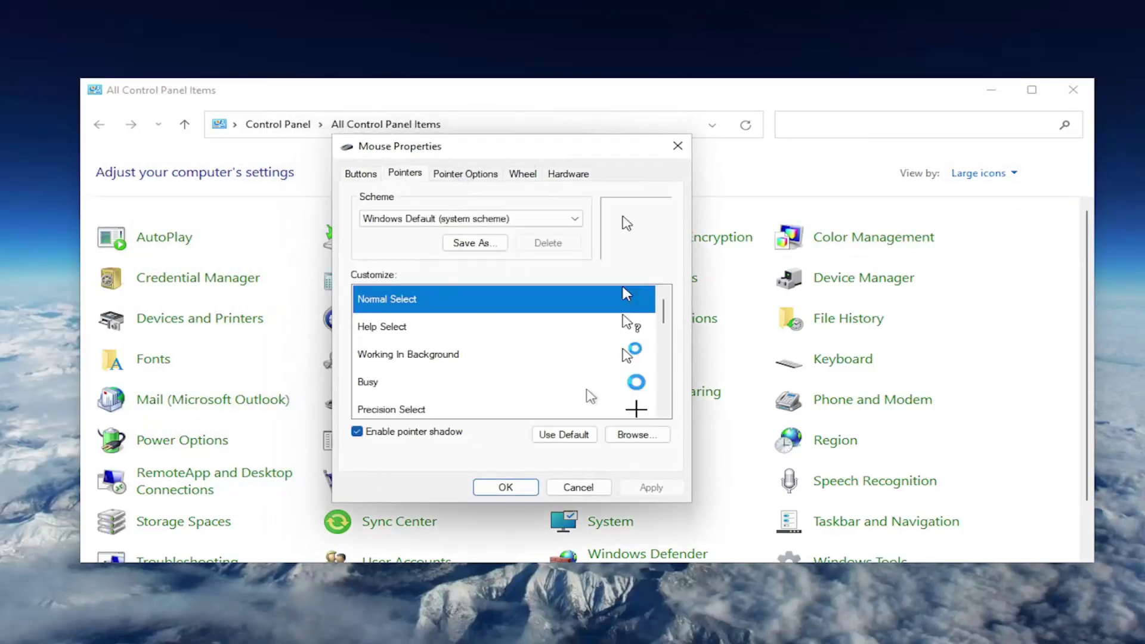
pyautogui.click(559, 435)
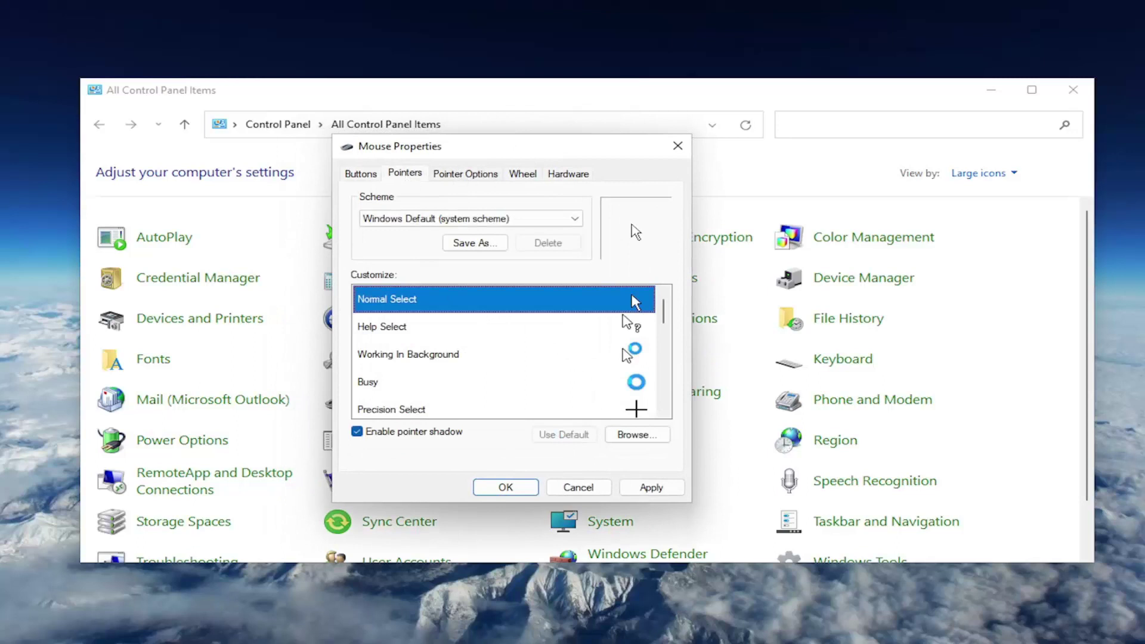
# Check the pointer speed in Pointer Options, apply and confirm, then close Control Panel
pyautogui.click(484, 179)
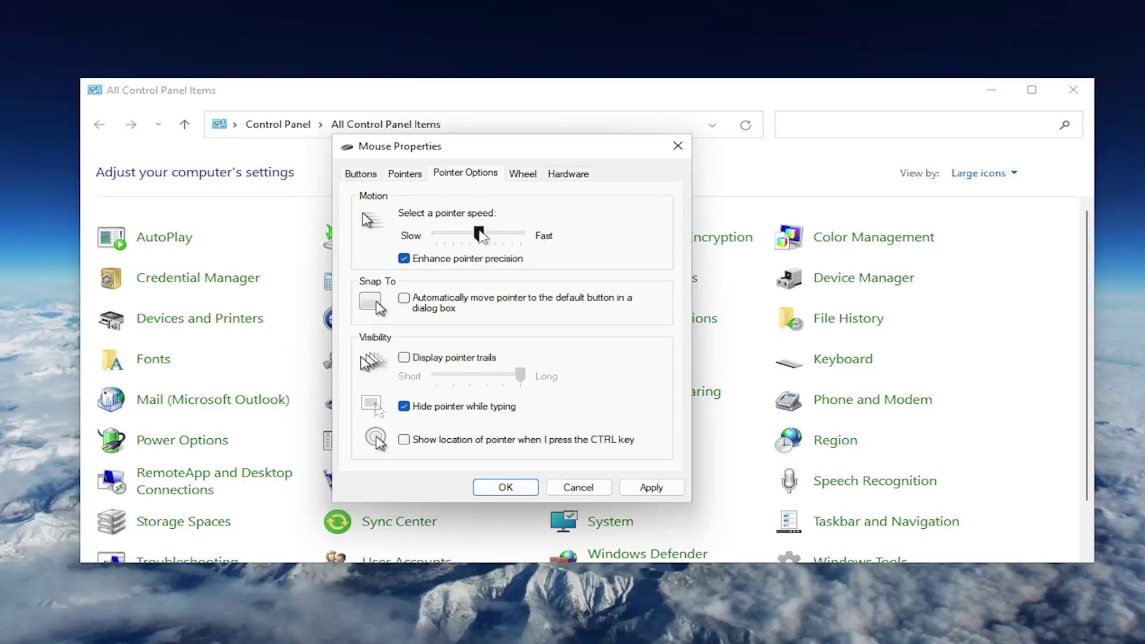
pyautogui.moveTo(479, 234)
pyautogui.mouseDown()
pyautogui.moveTo(434, 237)
pyautogui.moveTo(477, 241)
pyautogui.mouseUp()
pyautogui.click(650, 487)
pyautogui.click(528, 487)
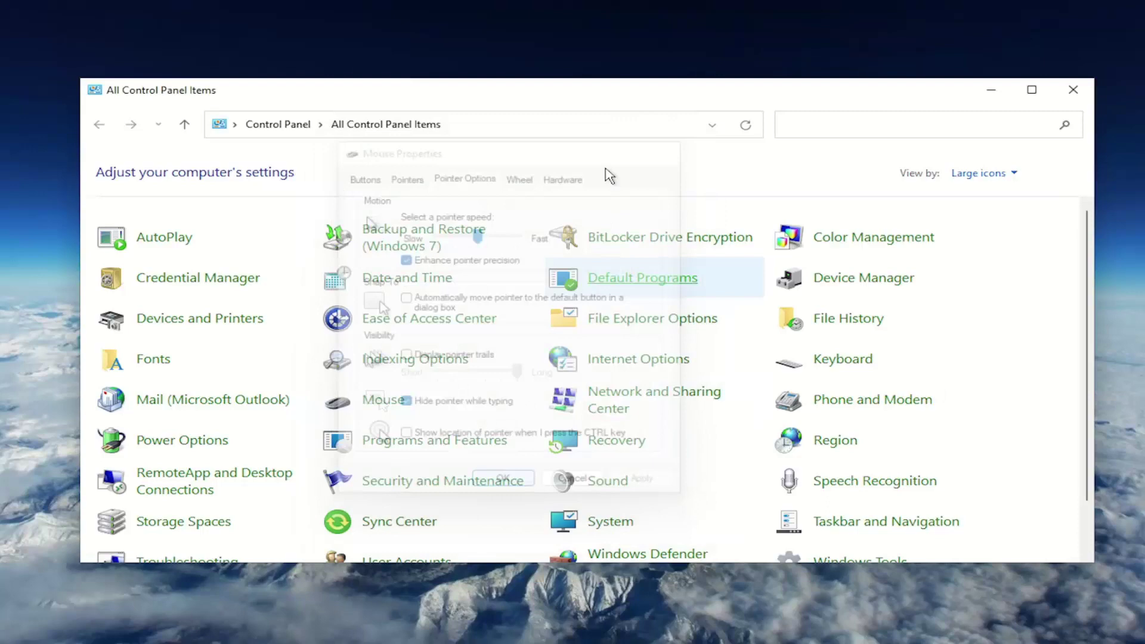
pyautogui.click(1073, 90)
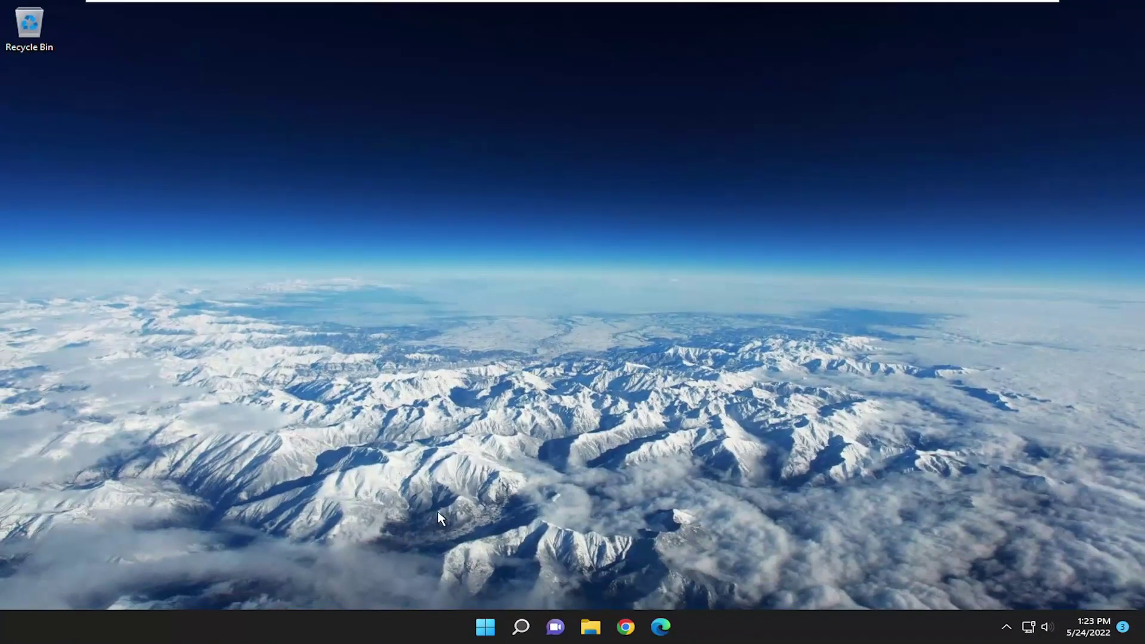
# Search for 'device manager' and open Device Manager from the best match
pyautogui.click(518, 636)
pyautogui.write('d')
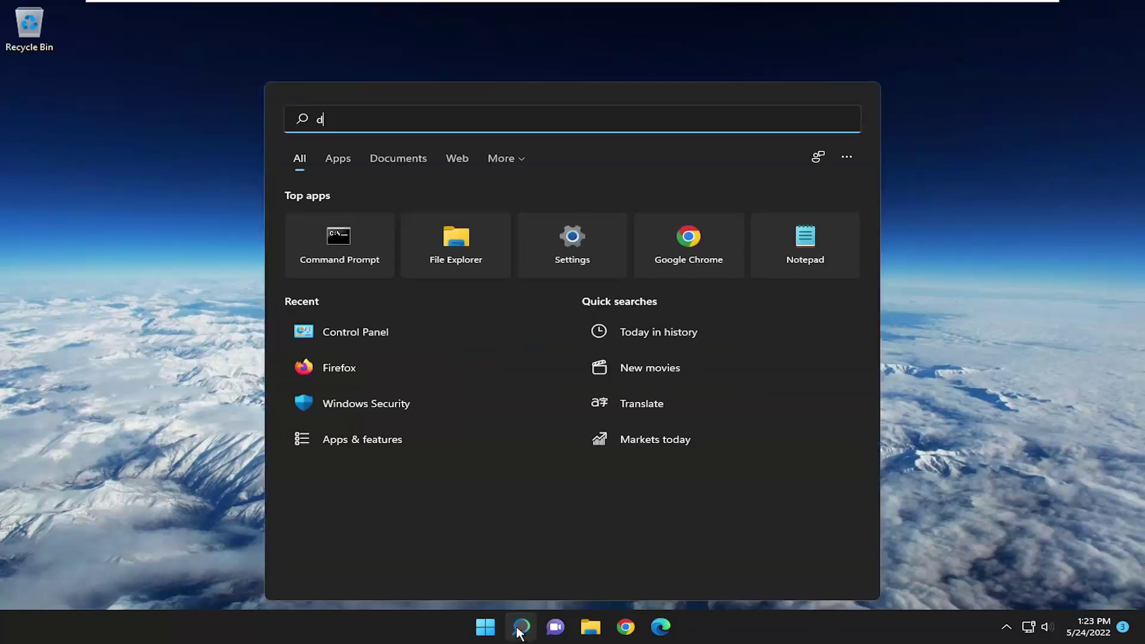
pyautogui.write('evice manager')
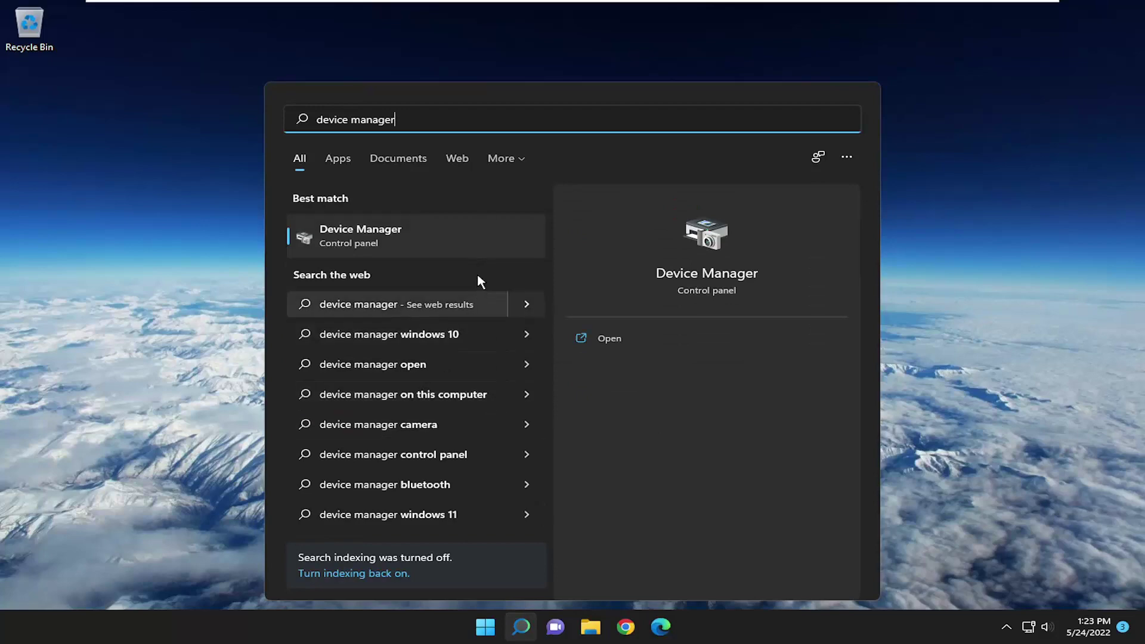
pyautogui.click(383, 241)
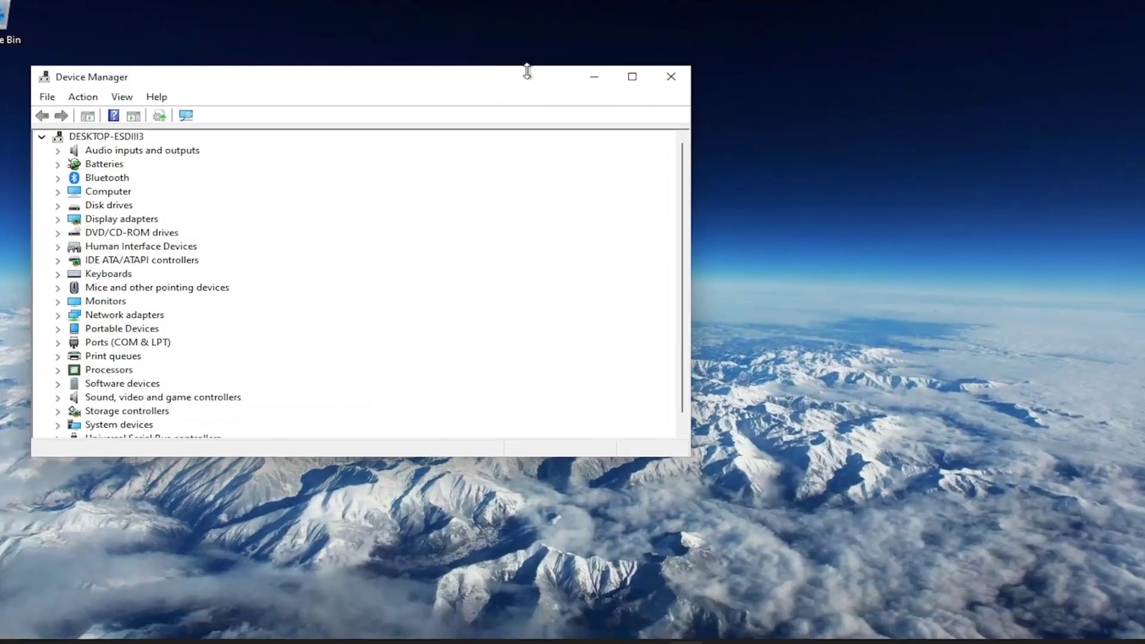
# Expand Mice and other pointing devices and uninstall the HID-compliant mouse
pyautogui.moveTo(527, 71); pyautogui.dragTo(531, 30)
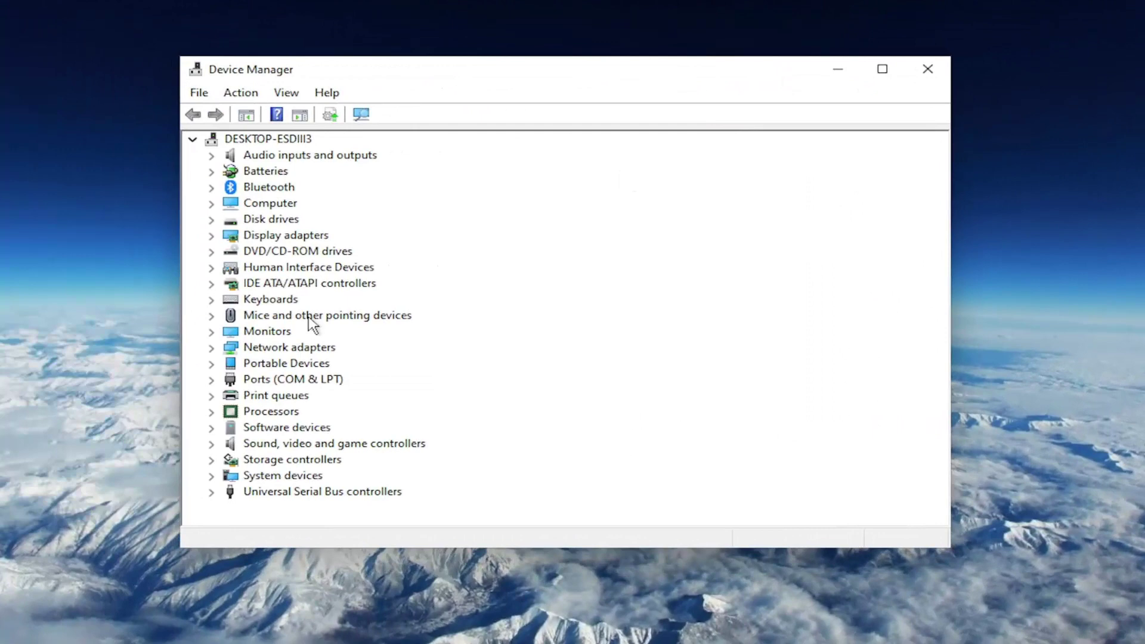
pyautogui.doubleClick(308, 316)
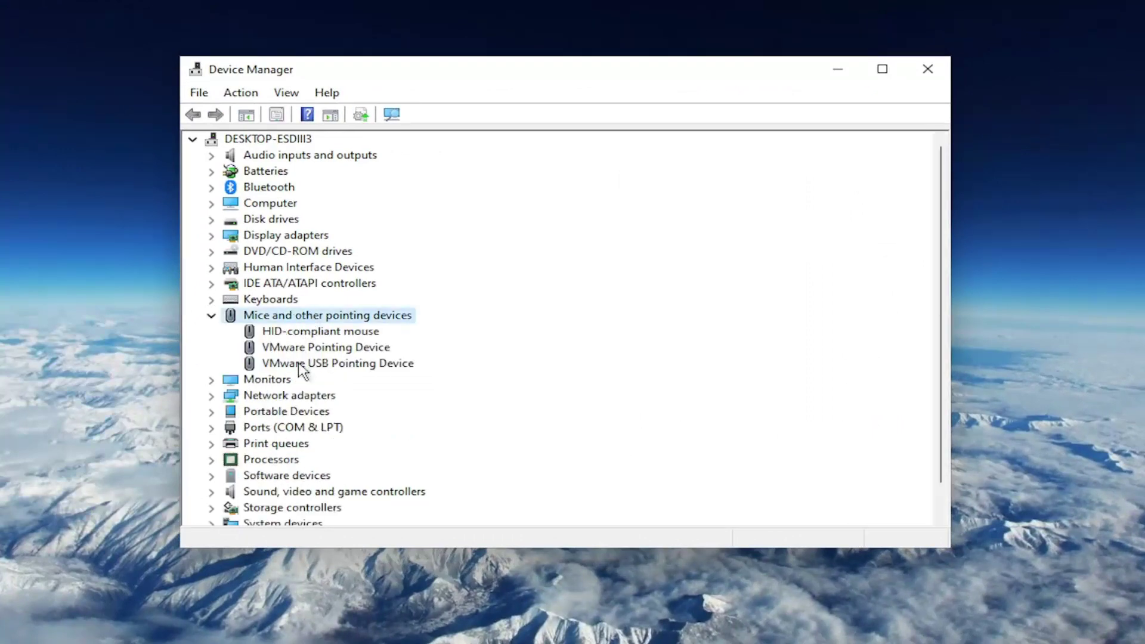
pyautogui.click(331, 364)
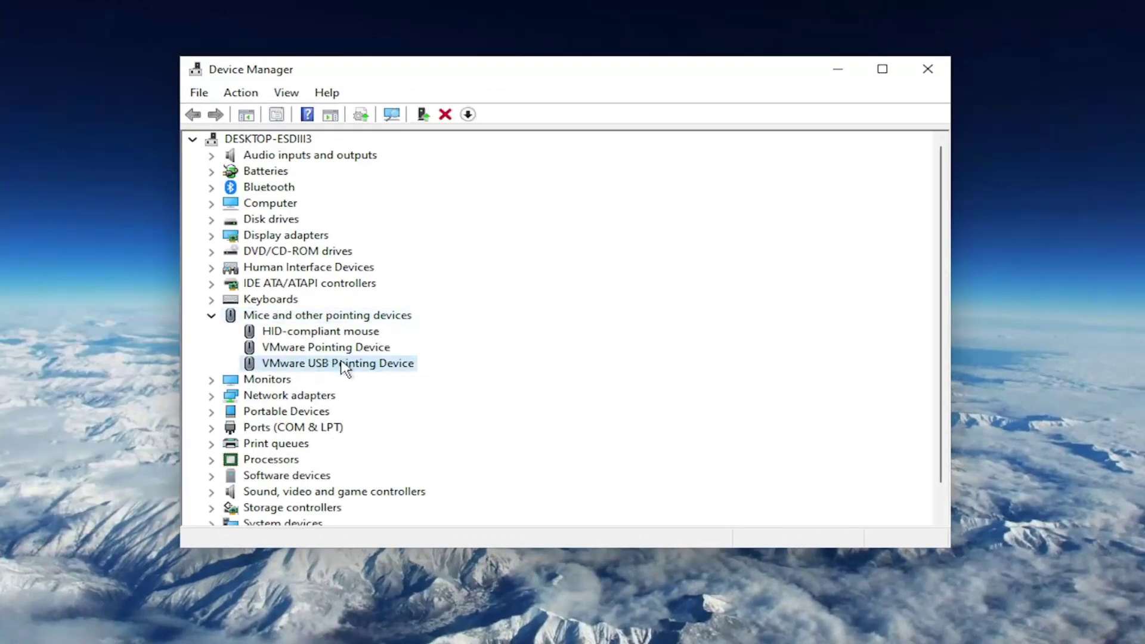
pyautogui.click(313, 333)
pyautogui.rightClick(319, 332)
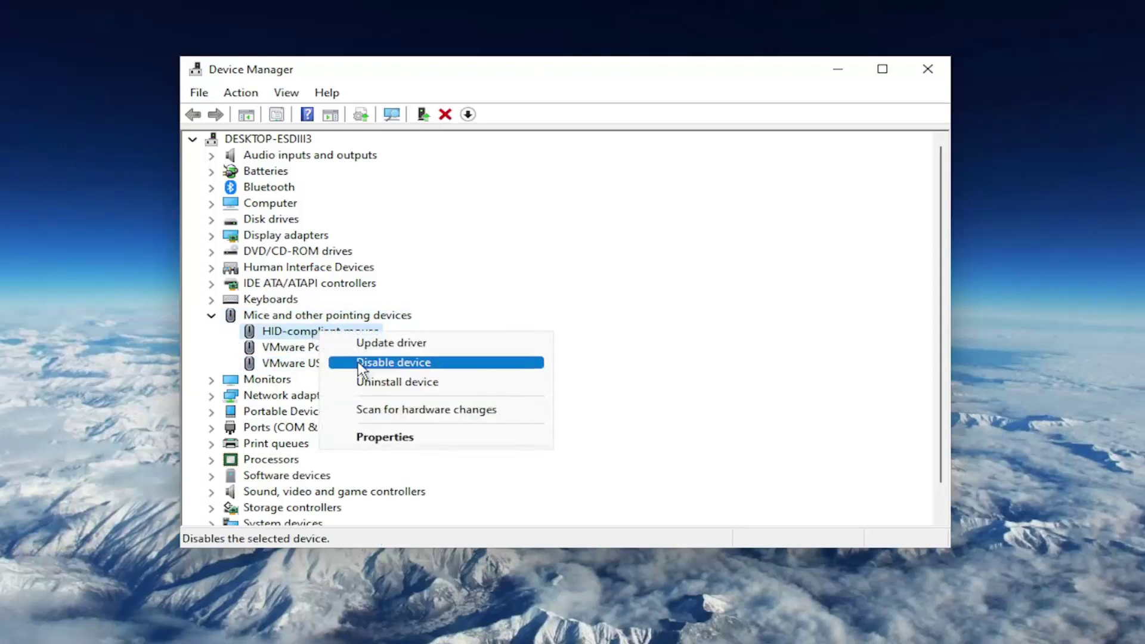
pyautogui.click(361, 384)
pyautogui.click(606, 416)
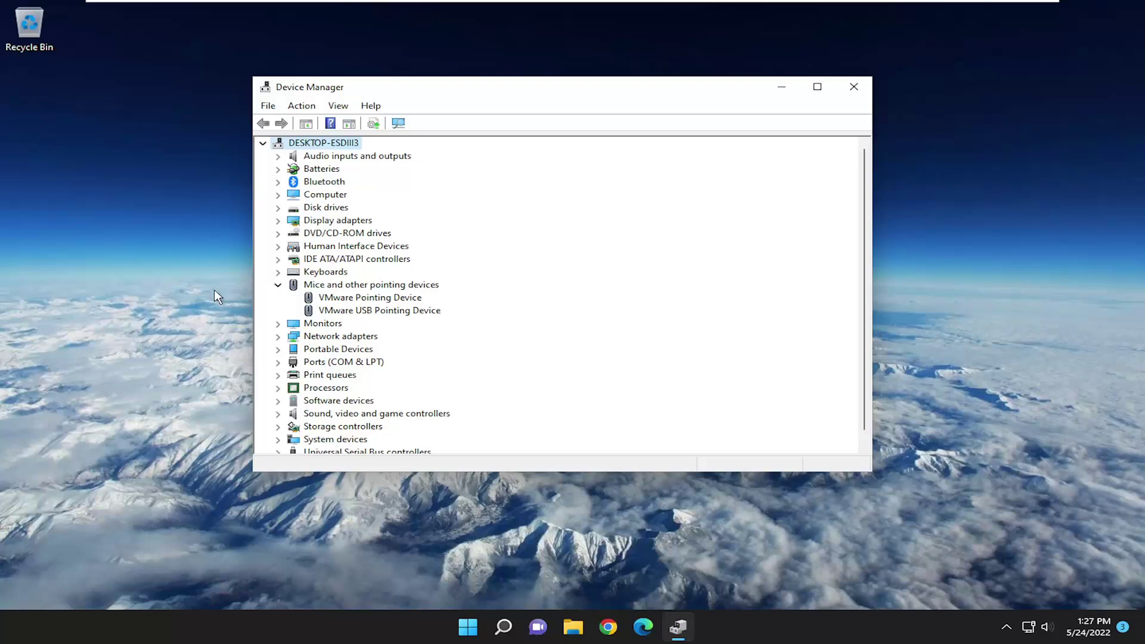
# From the Ctrl+Alt+Del screen, open the power options and highlight Restart
pyautogui.hotkey('ctrl', 'alt', 'Delete')
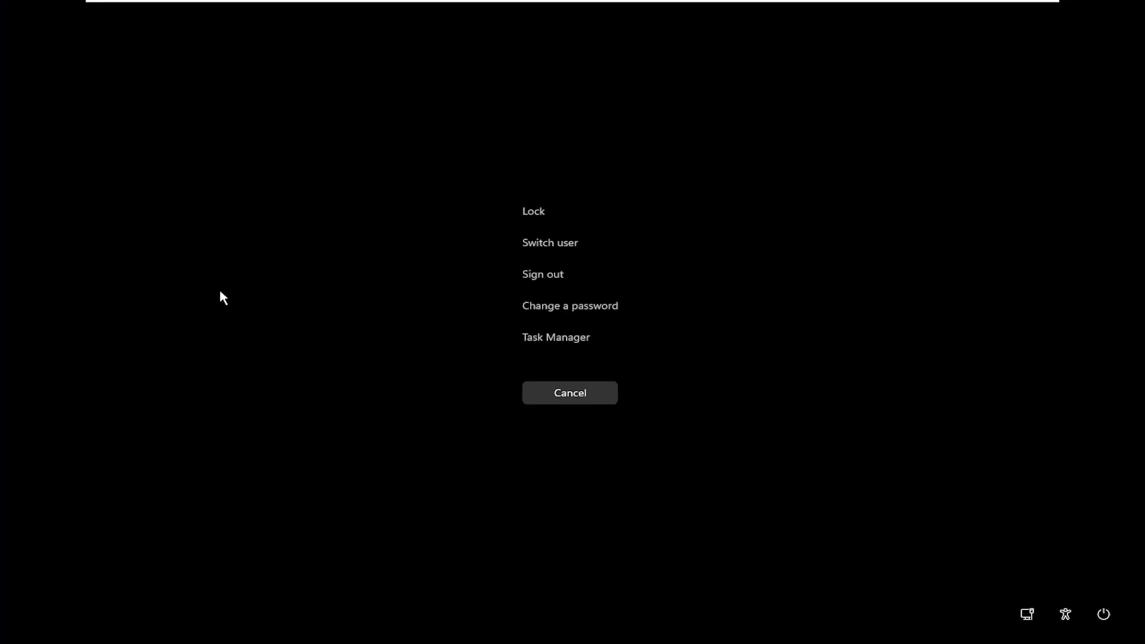
pyautogui.press('Up')
pyautogui.press('Up')
pyautogui.press('Up')
pyautogui.press('Up')
pyautogui.press('Up')
pyautogui.press('Up')
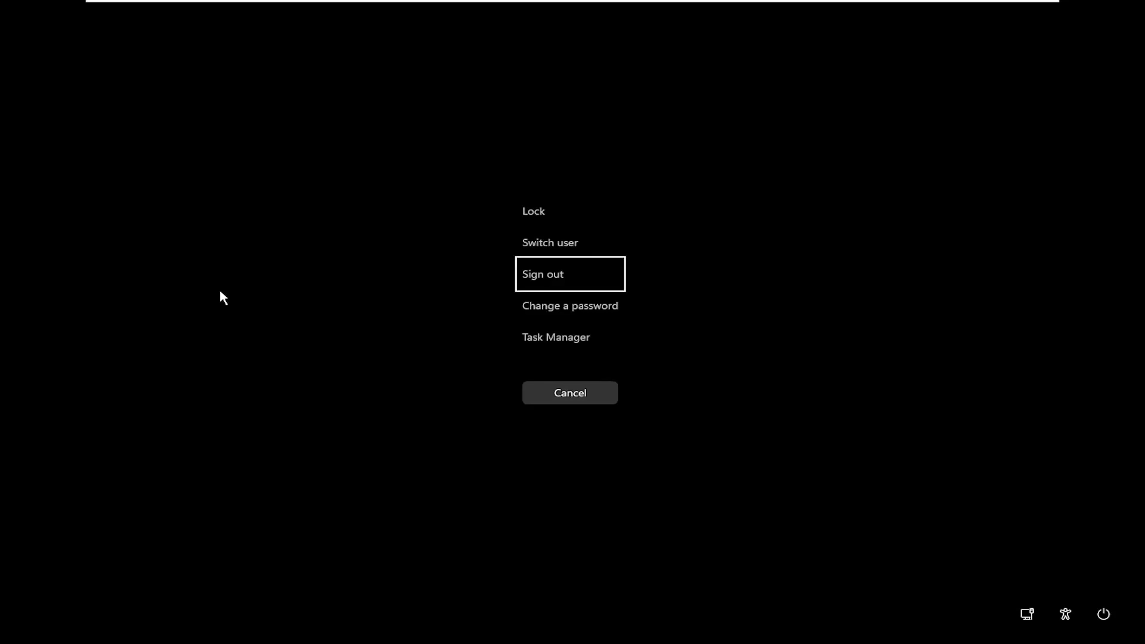
pyautogui.press('Return')
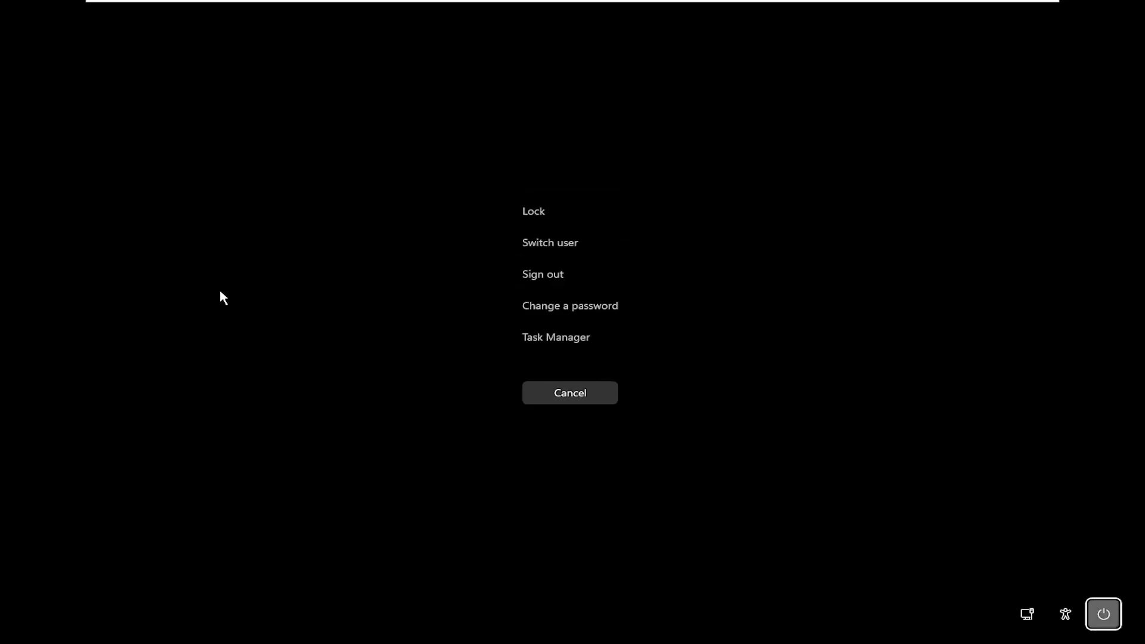
pyautogui.press('Down')
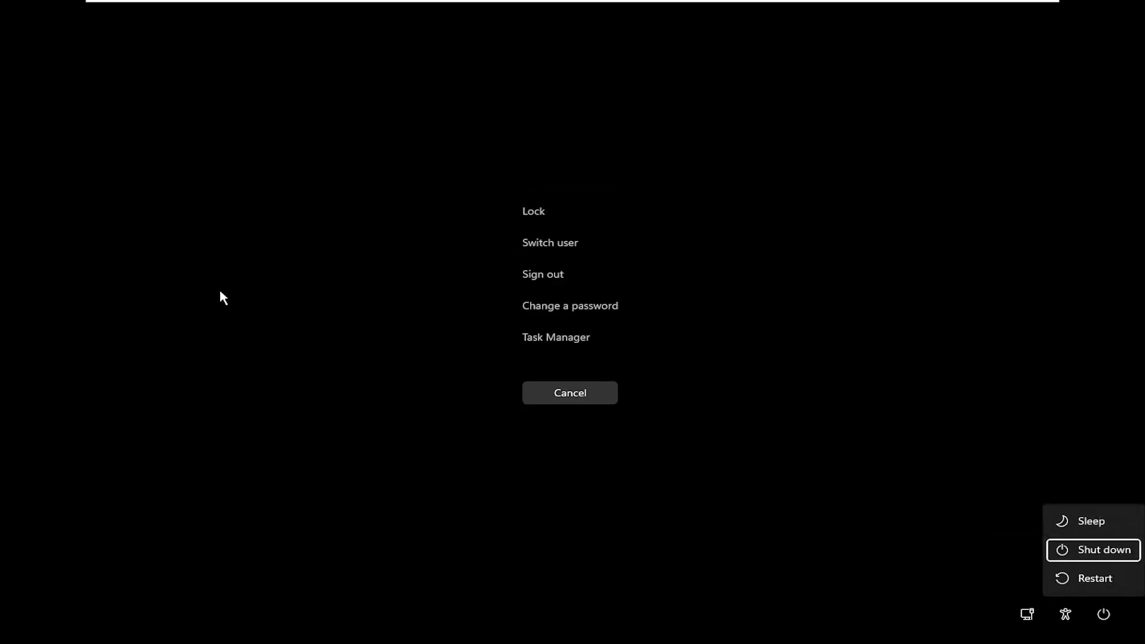
pyautogui.press('Up')
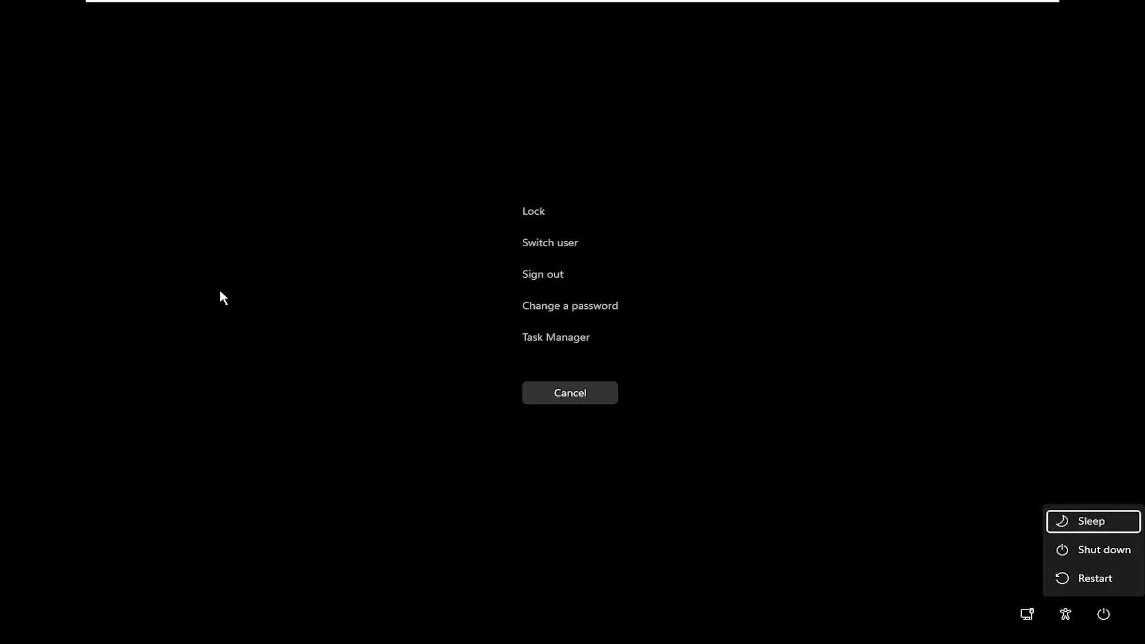
pyautogui.press('Down')
pyautogui.press('Down')
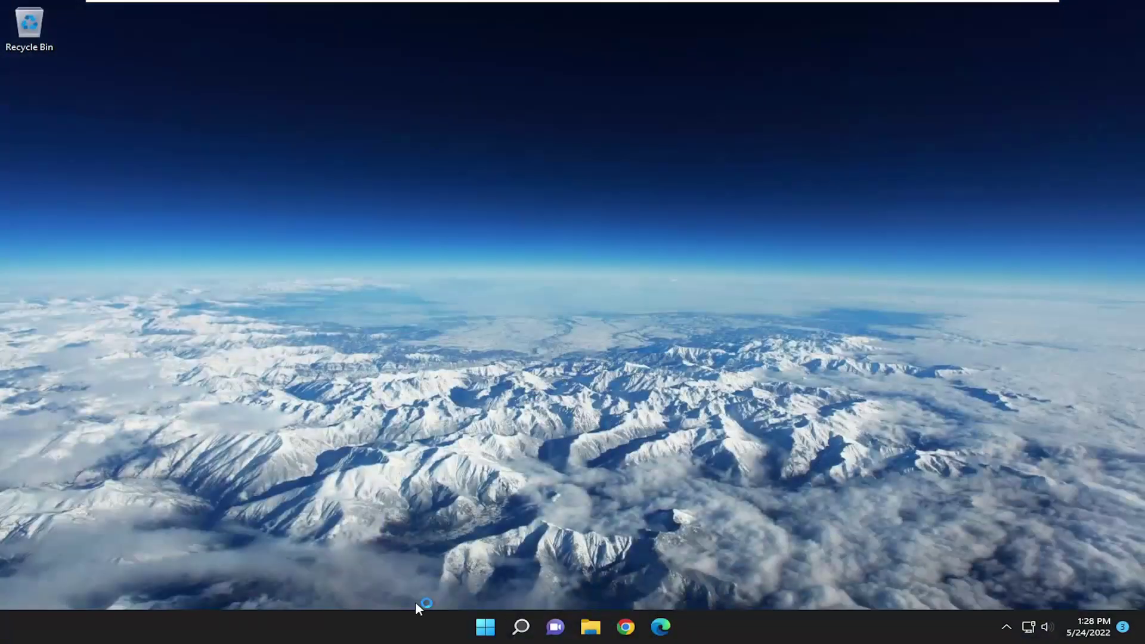
# After the restart, open and close the Start menu on the desktop
pyautogui.click(516, 633)
pyautogui.click(485, 627)
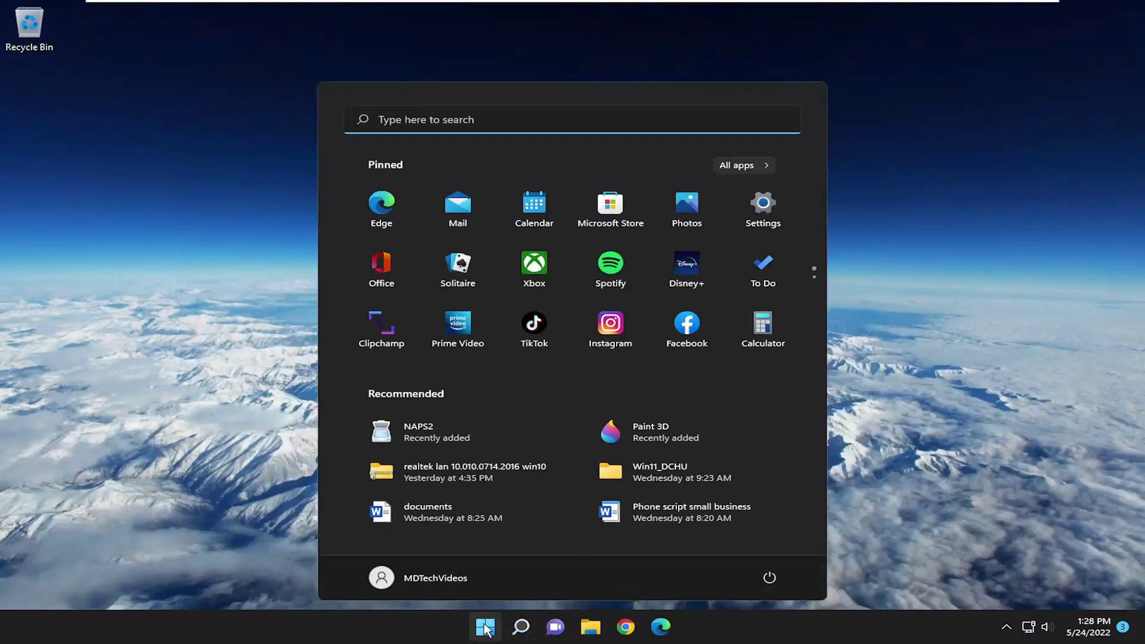
pyautogui.click(179, 294)
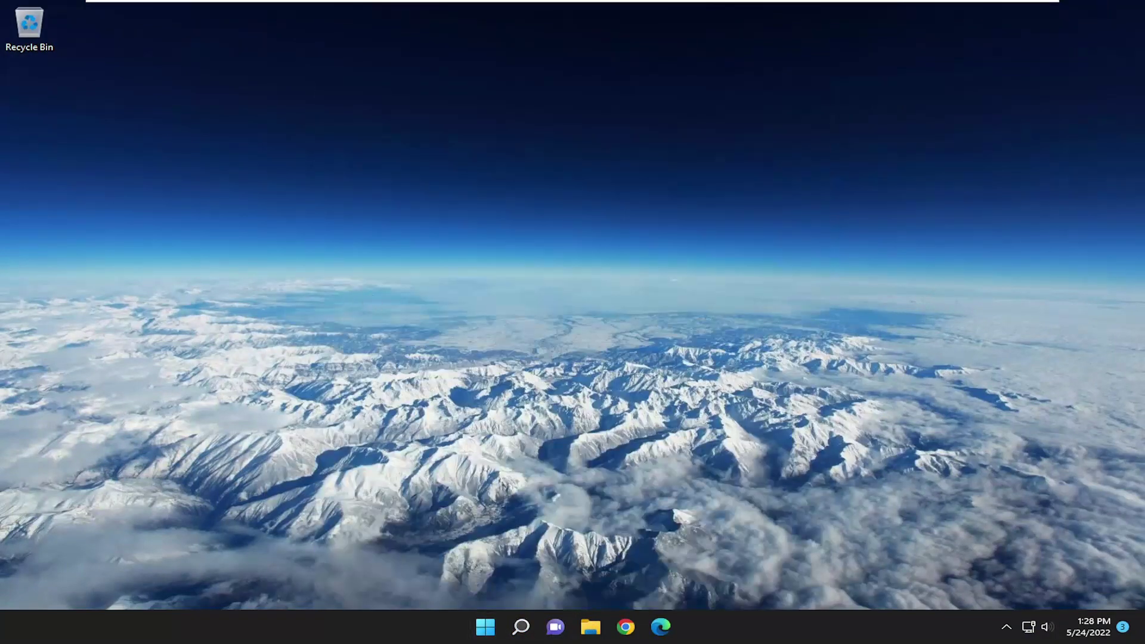